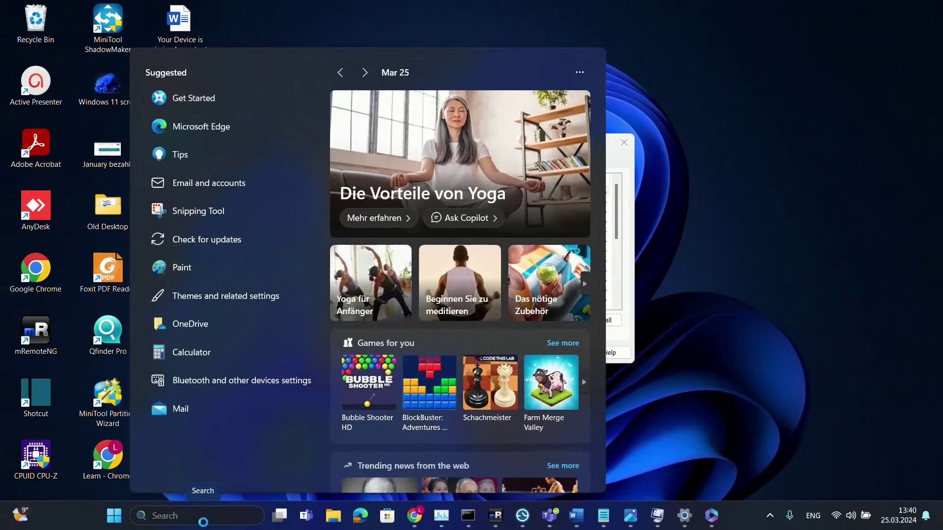
Open System Configuration from a 'syste' search and tick Hide all Microsoft services on the Services tab
text(system Configuration)
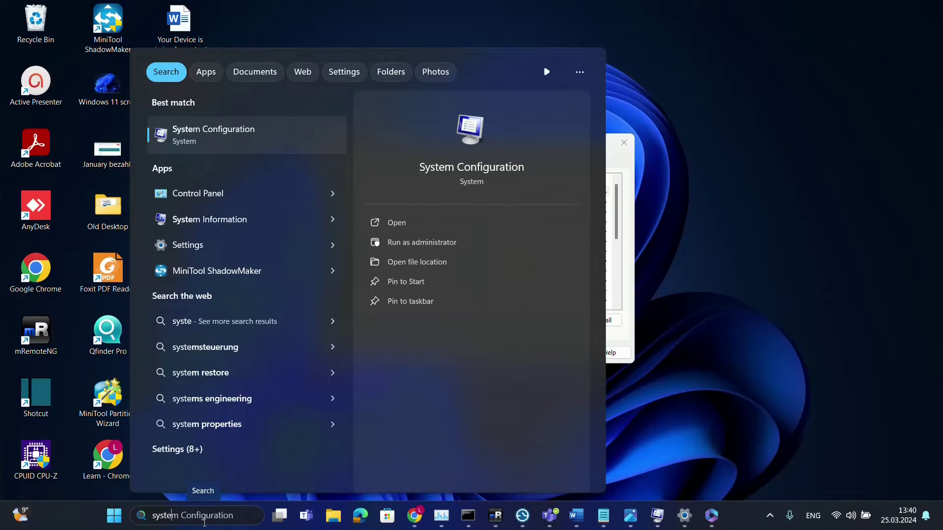
click(228, 140)
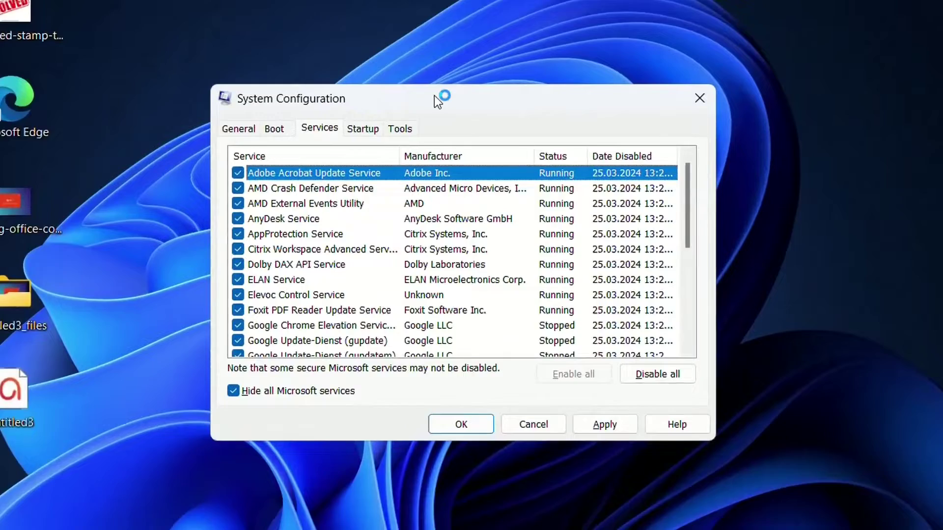
click(273, 129)
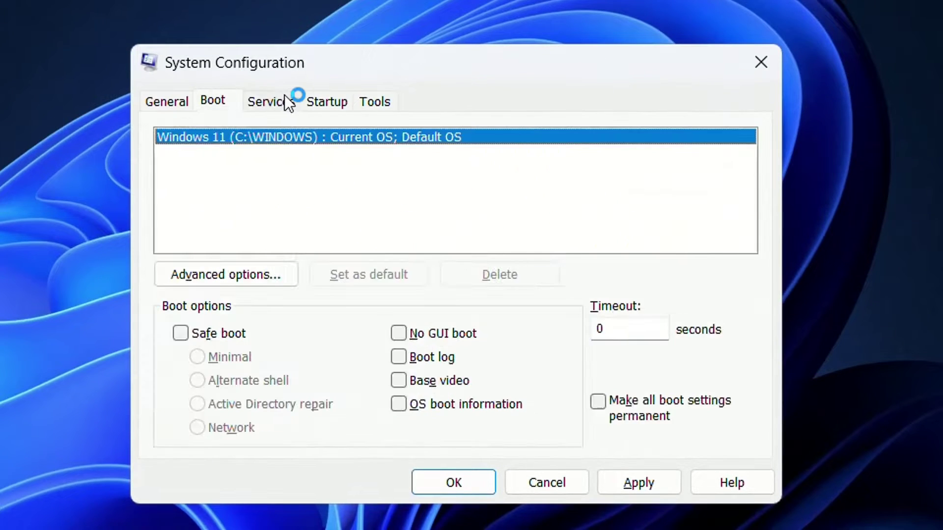
click(289, 103)
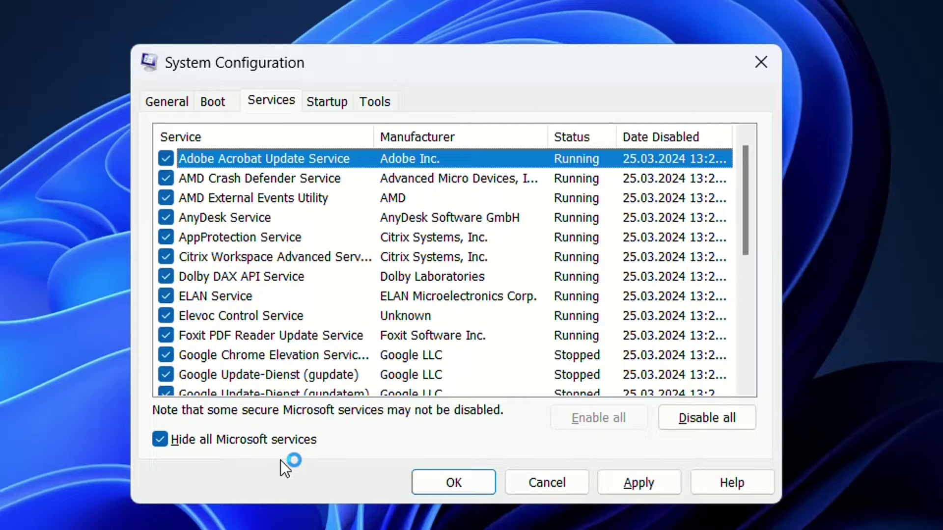
click(261, 444)
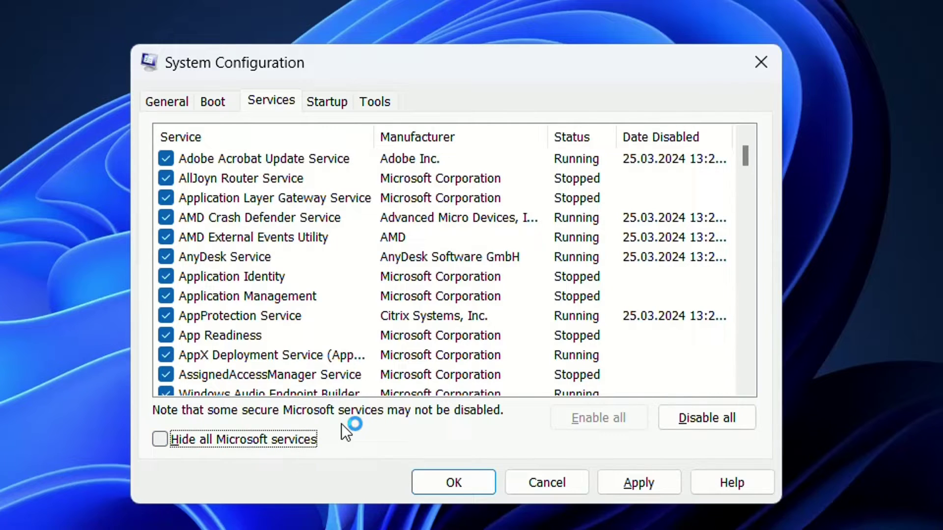
click(164, 439)
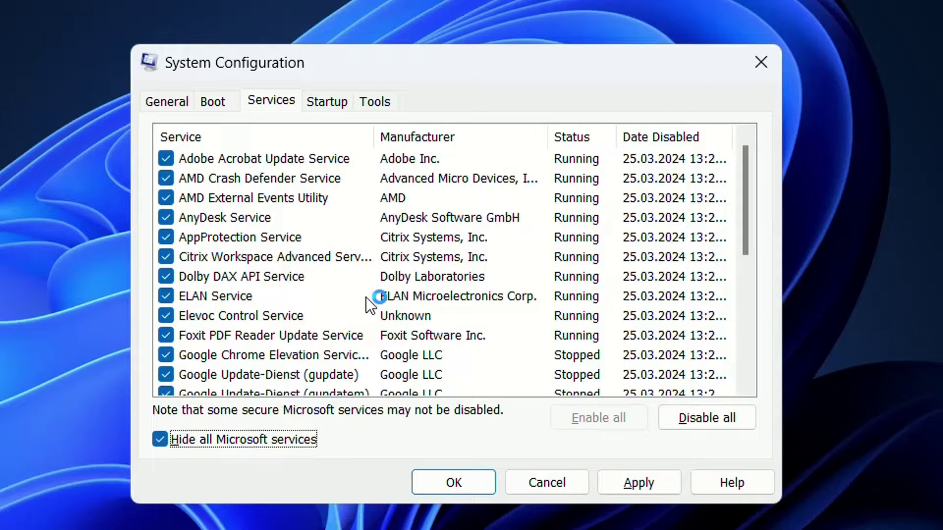
Disable all listed third-party services, then Apply and OK to reach the restart prompt
click(707, 418)
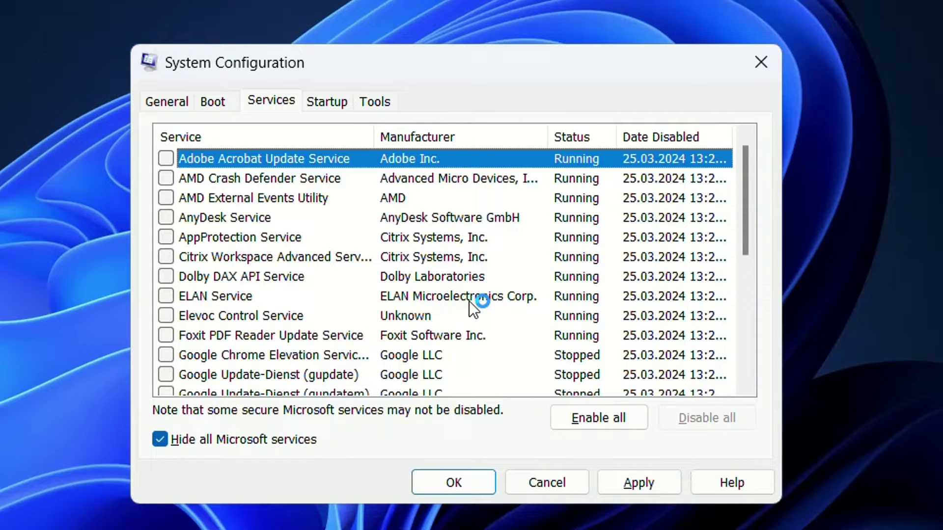
scroll(462, 305, down, 3)
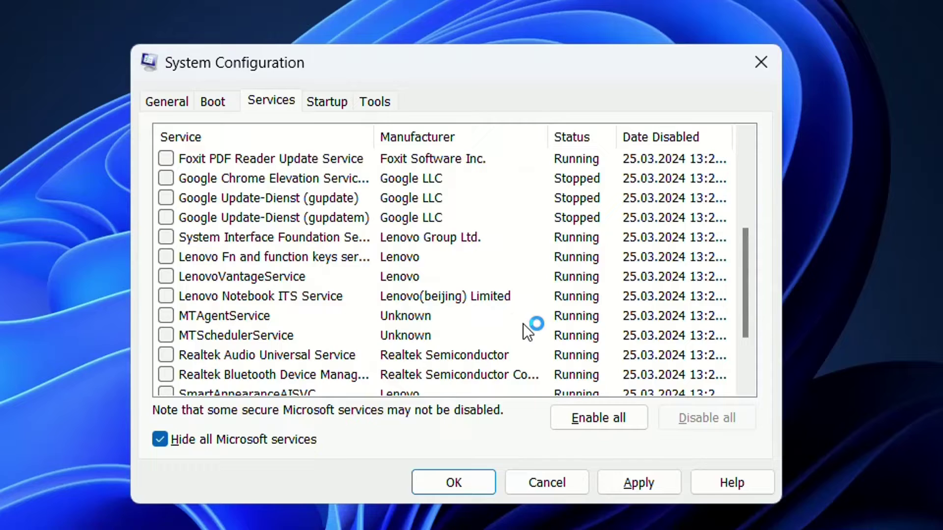
scroll(526, 325, down, 2)
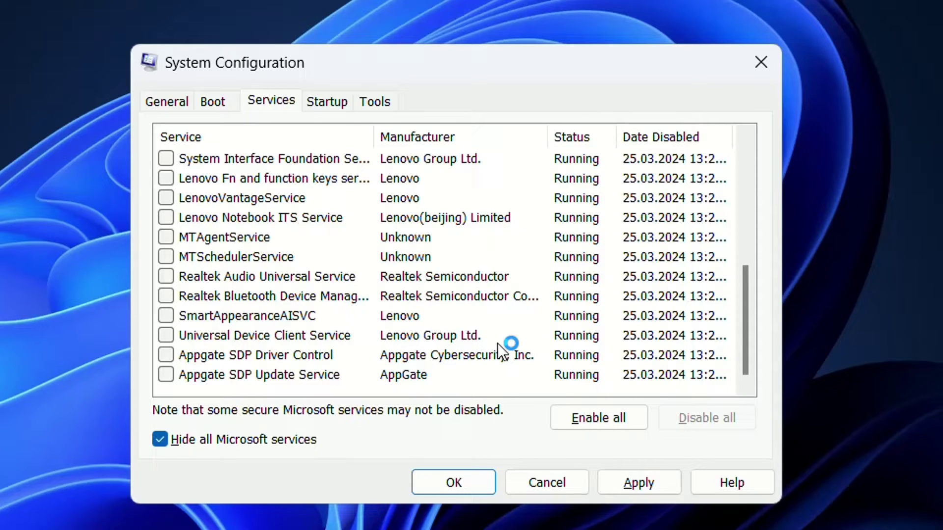
key(Home)
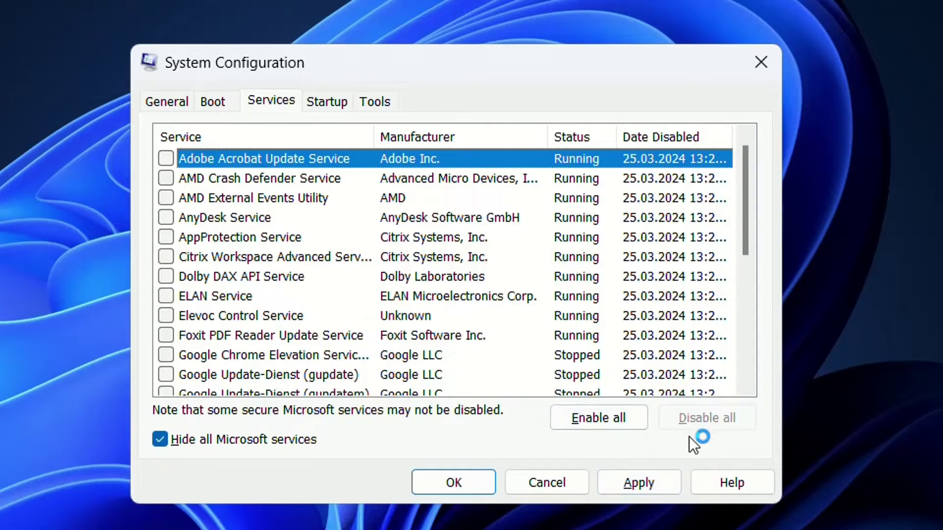
click(644, 488)
click(478, 489)
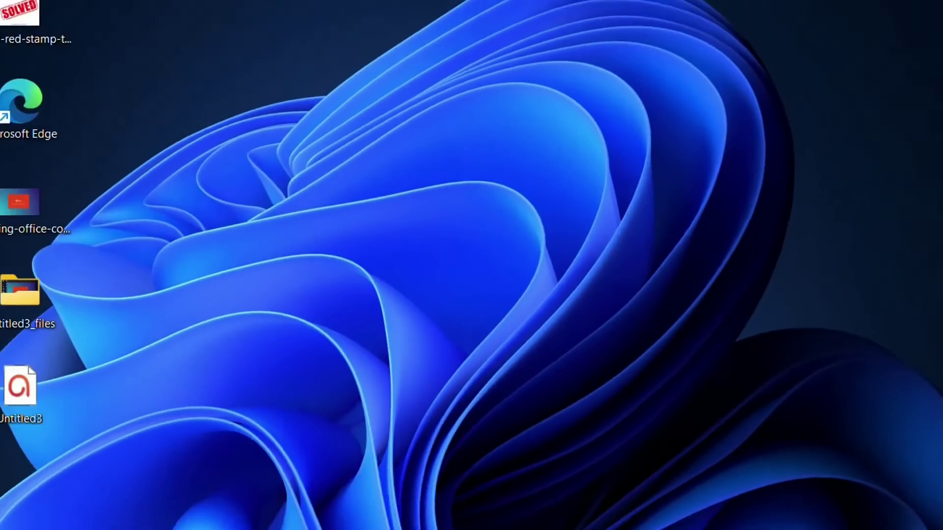
Launch Command Prompt as administrator from a 'cmd' search and move it to the right
click(259, 515)
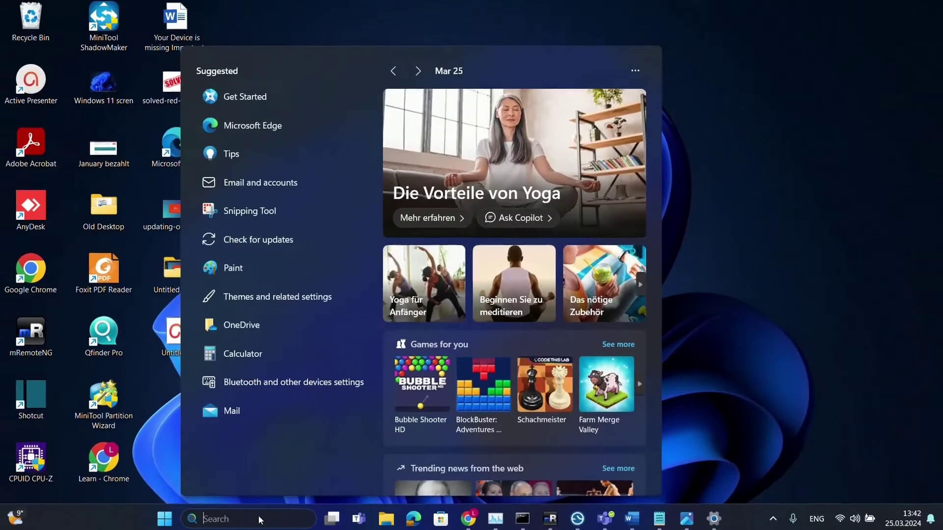
text(cmd)
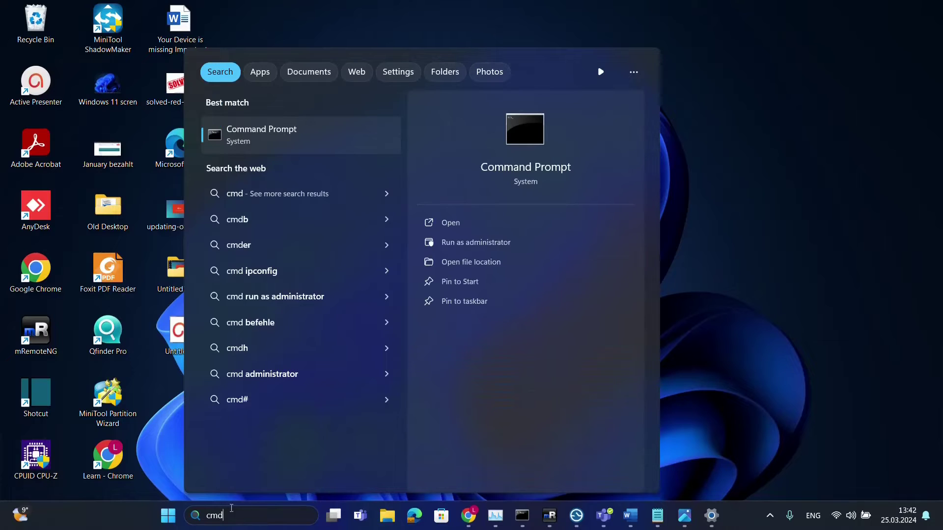
right_click(256, 140)
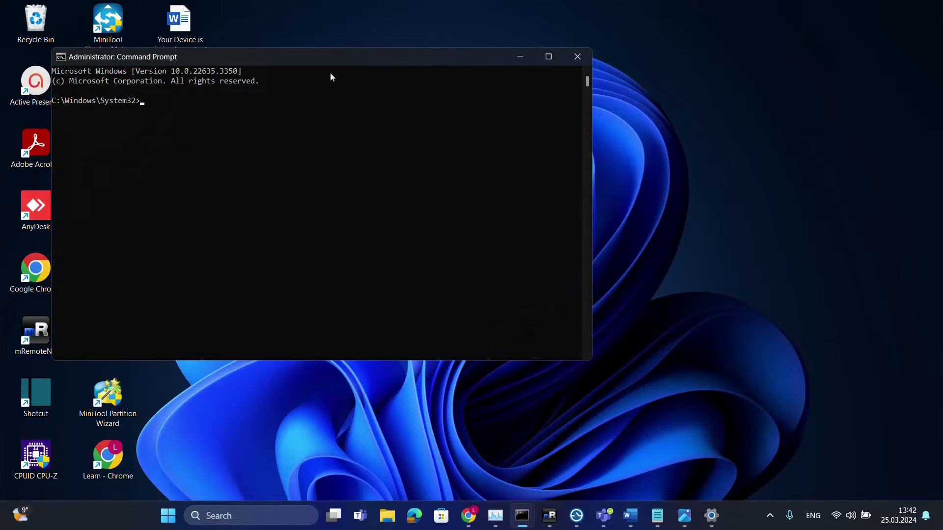
drag(396, 74, 520, 77)
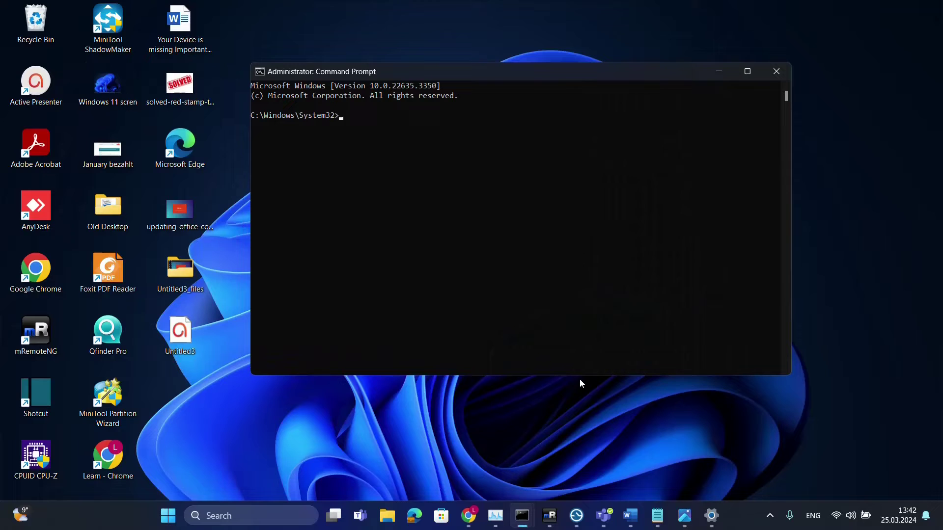
Copy Code 1 from Word and run it to re-register every system32 DLL with regsvr32
click(630, 516)
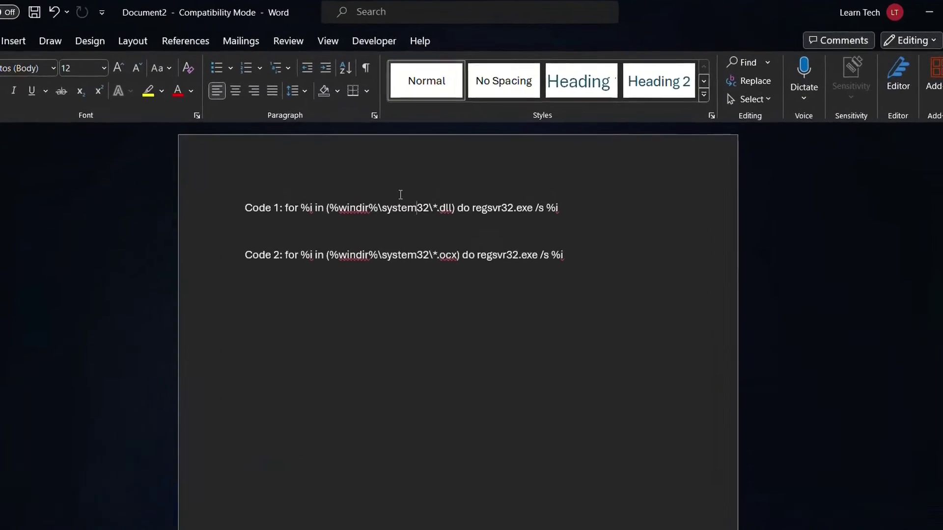
drag(284, 208, 561, 218)
key(ctrl+c)
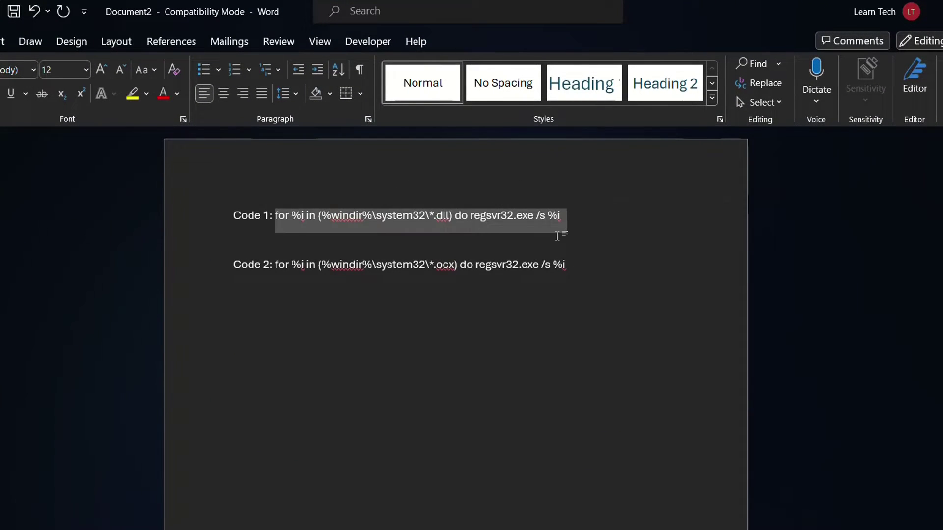
click(936, 12)
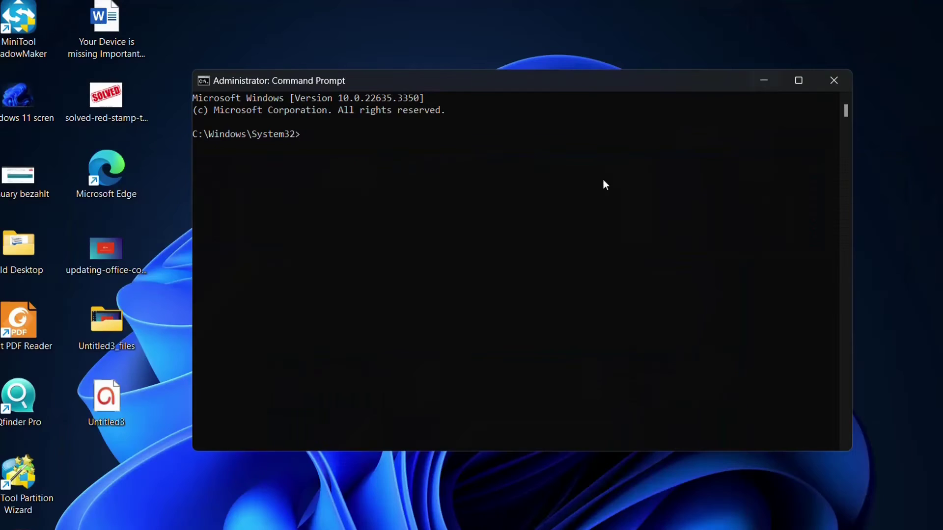
key(ctrl+v)
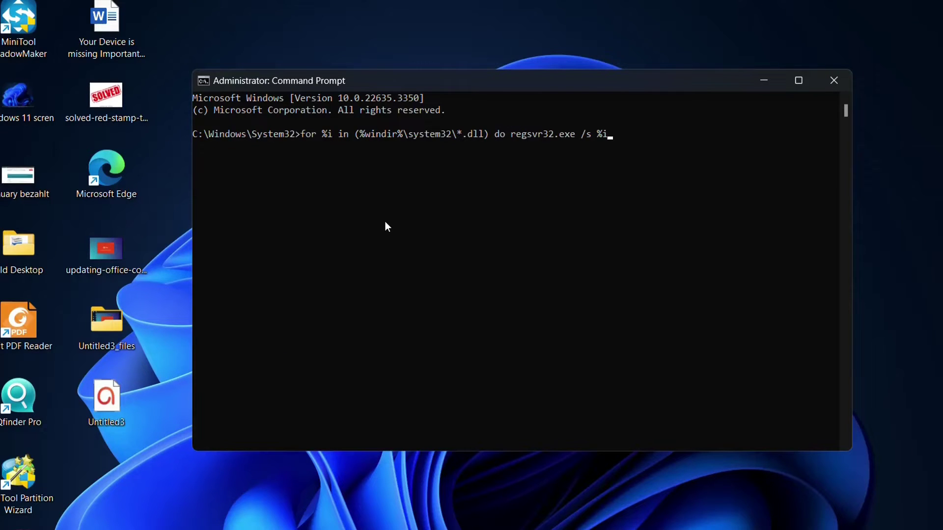
key(Return)
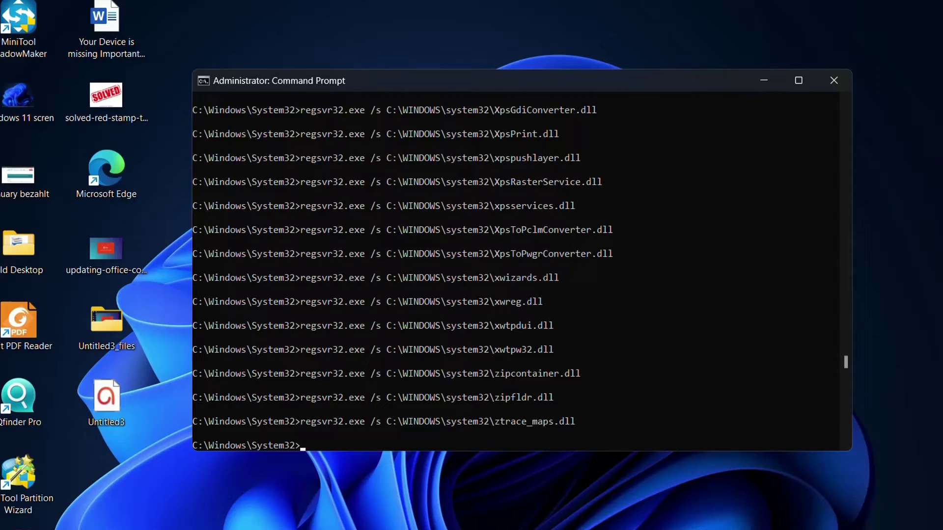
Copy Code 2 from Word, paste it into Command Prompt and run the OCX re-registration loop
key(alt+Tab)
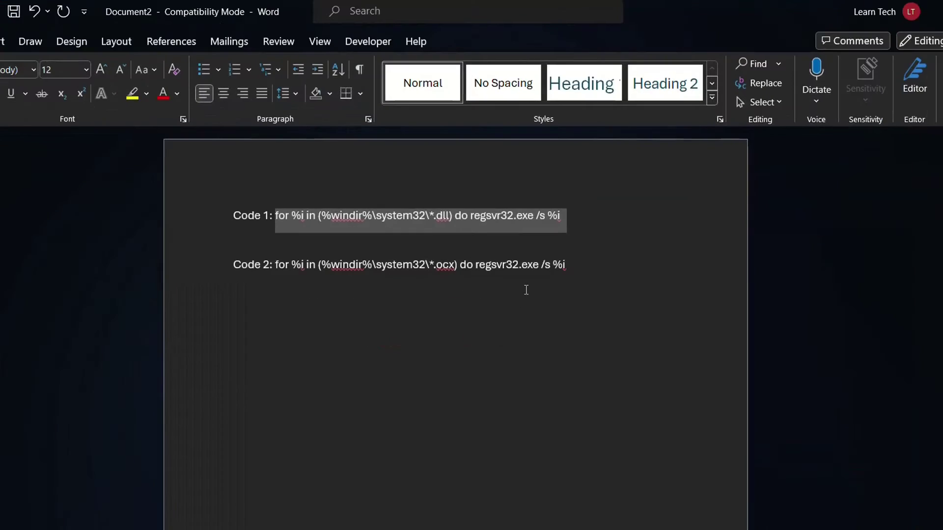
drag(566, 264, 275, 265)
key(ctrl+c)
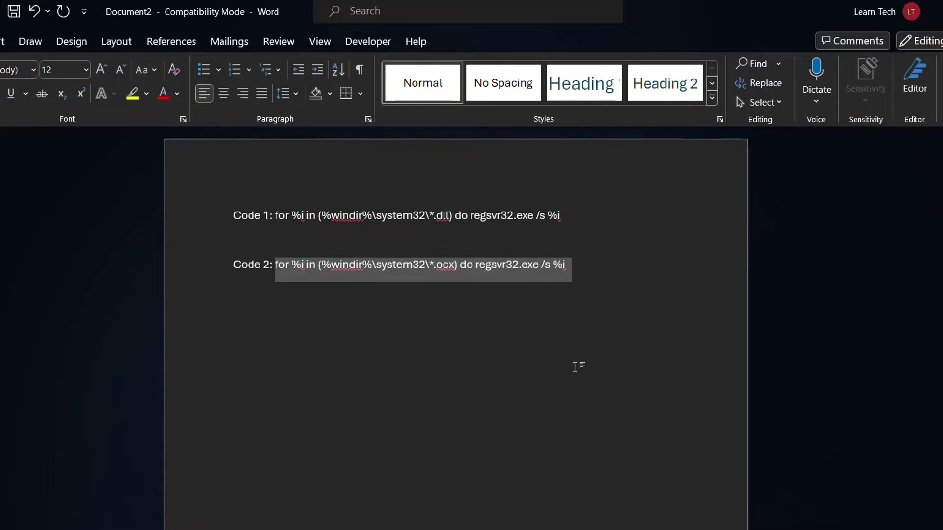
click(933, 11)
click(414, 437)
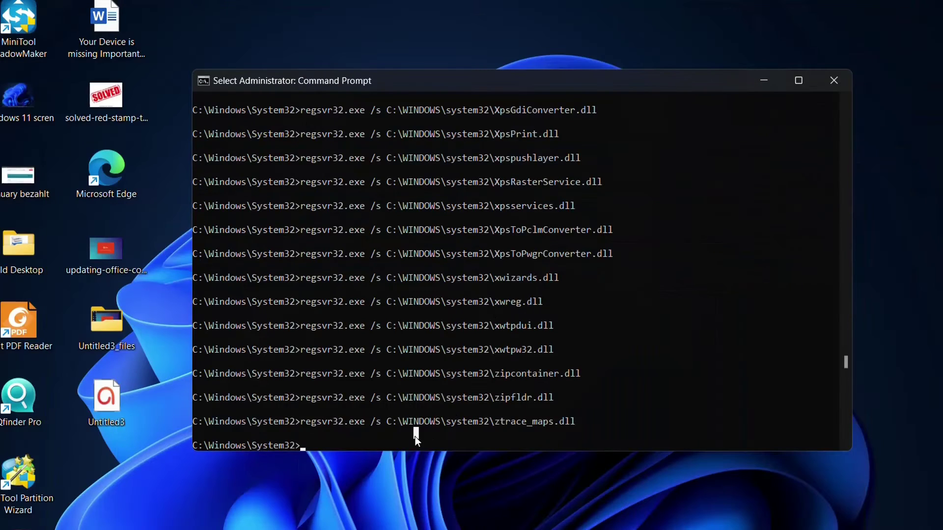
right_click(415, 437)
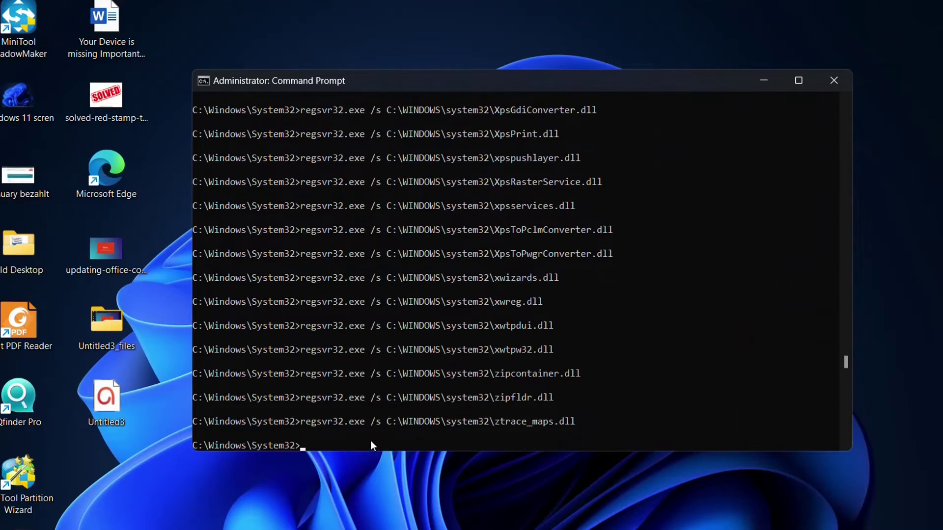
click(654, 510)
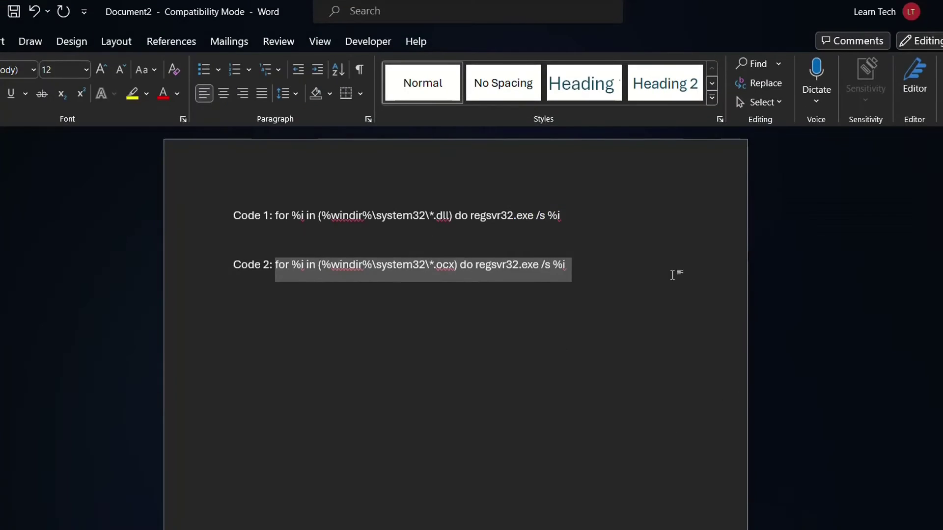
click(933, 18)
right_click(394, 441)
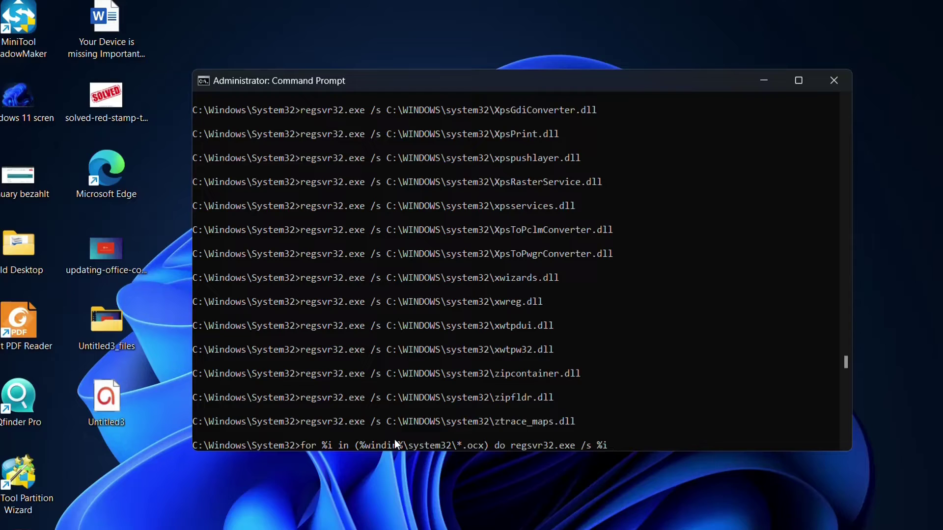
key(Return)
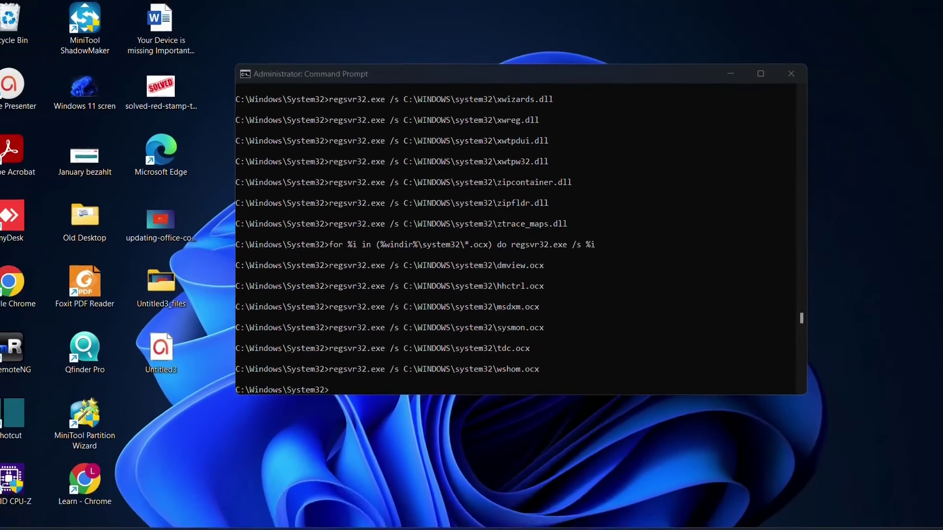
Open Settings, then search 'progr' and choose Add or remove programs to reach Installed apps
click(268, 519)
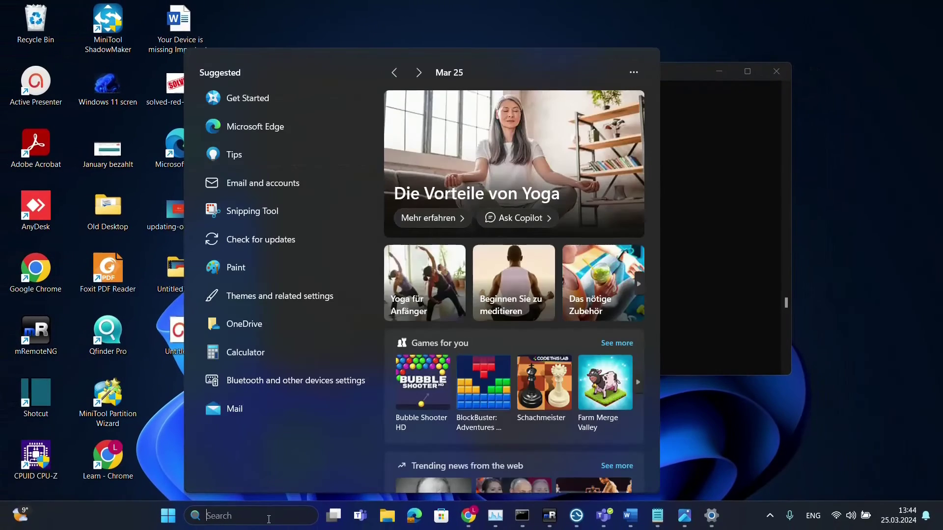
text(settings)
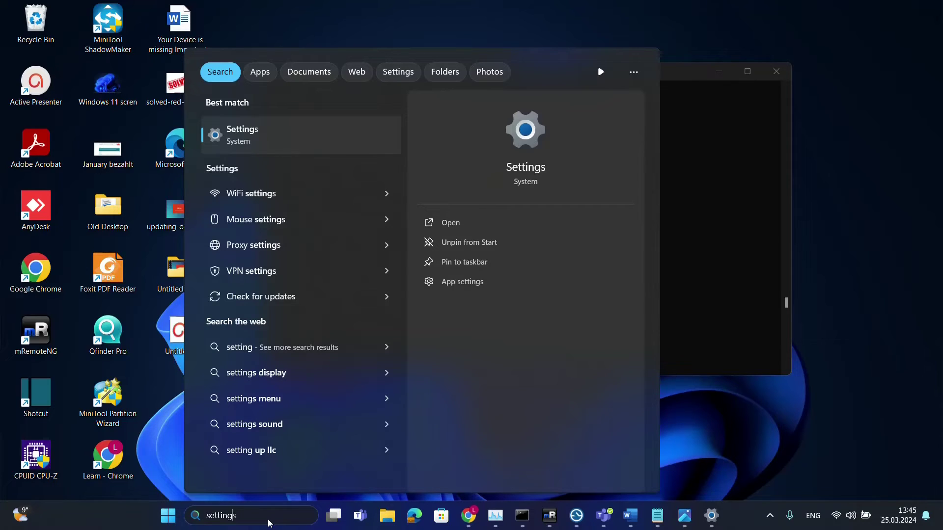
click(238, 137)
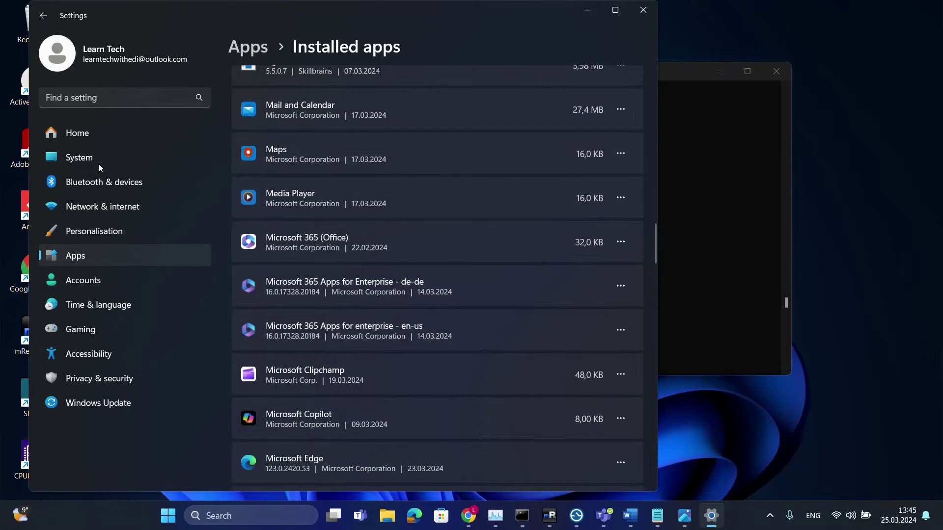
click(100, 250)
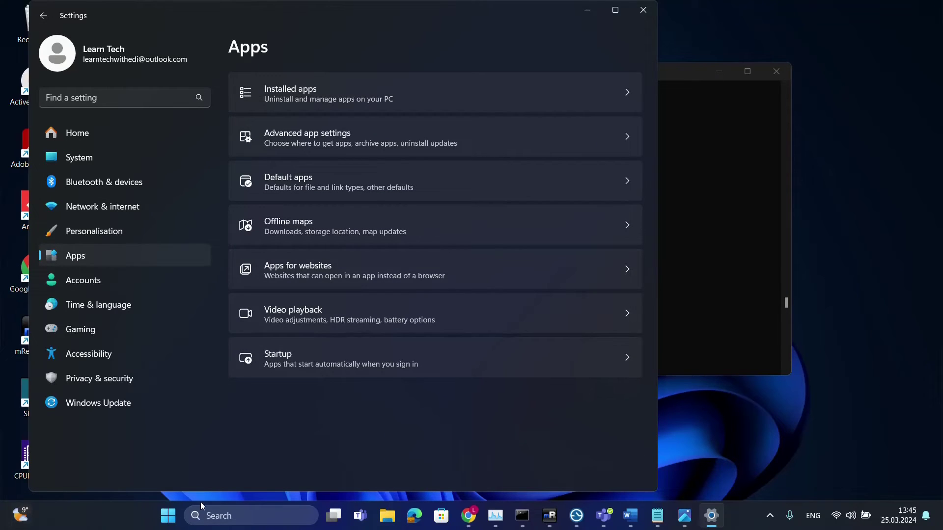
click(262, 522)
text(progr)
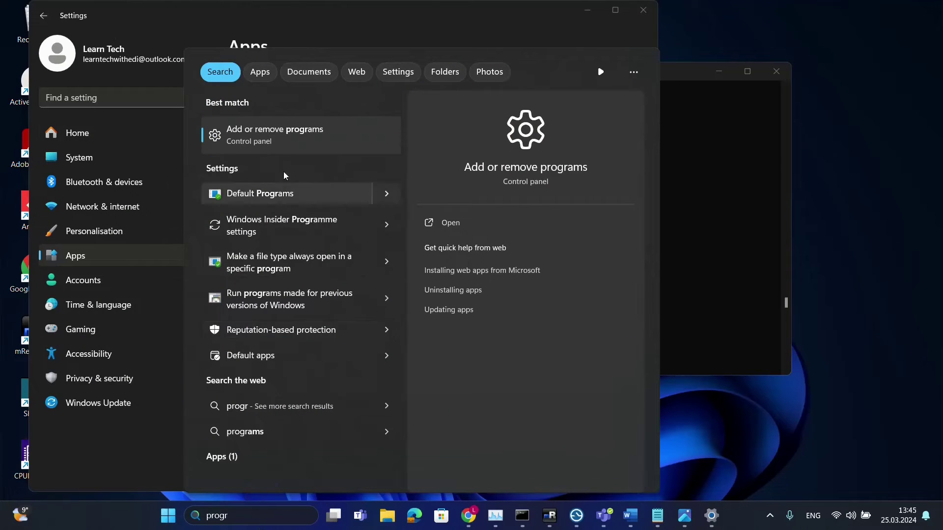
click(292, 139)
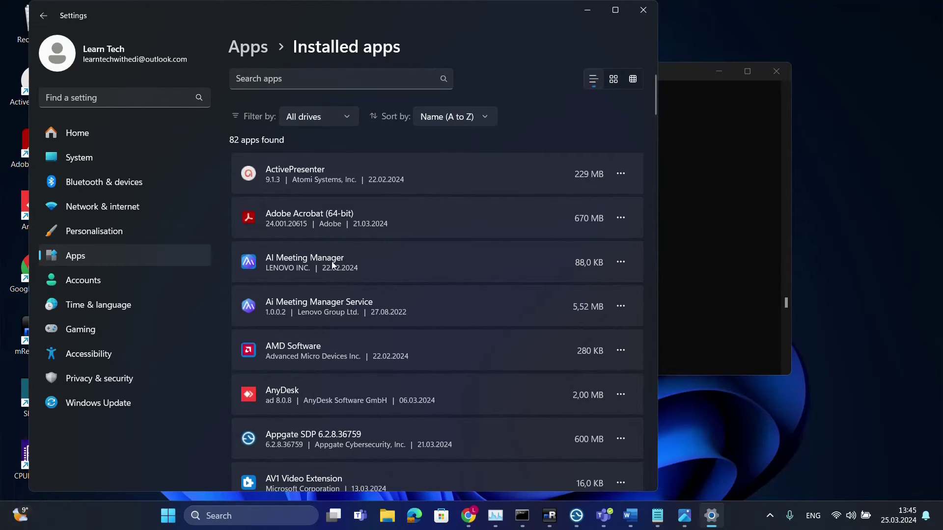
Scroll to Microsoft 365 Apps for enterprise - en-us and choose Modify from its ... menu
scroll(331, 258, down, 10)
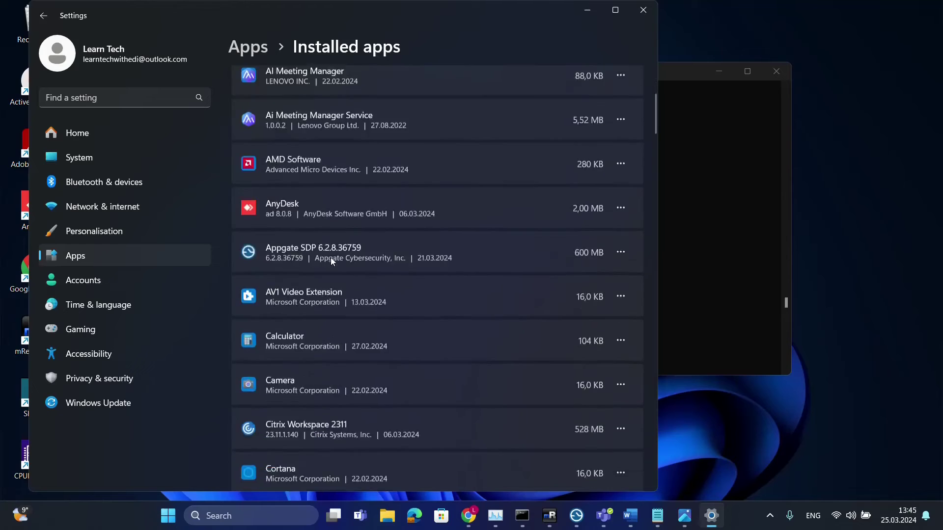
scroll(331, 258, down, 10)
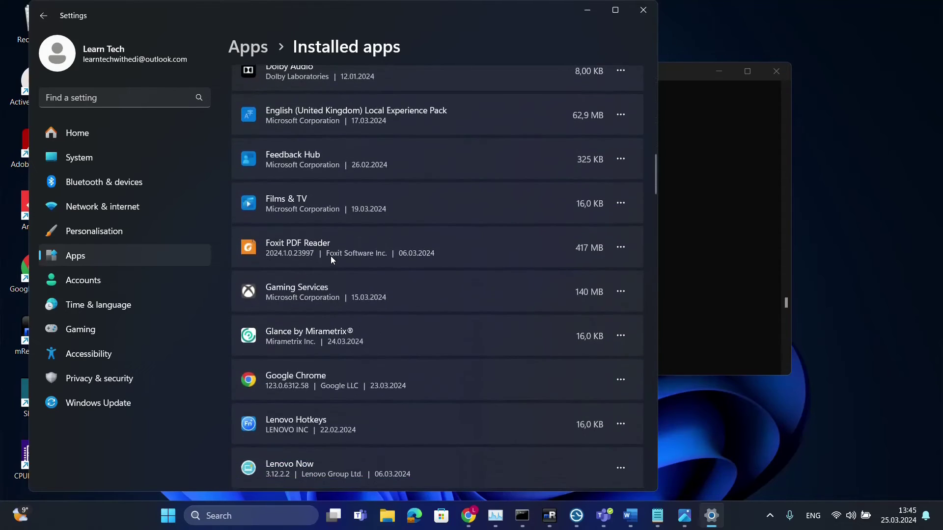
scroll(330, 255, down, 3)
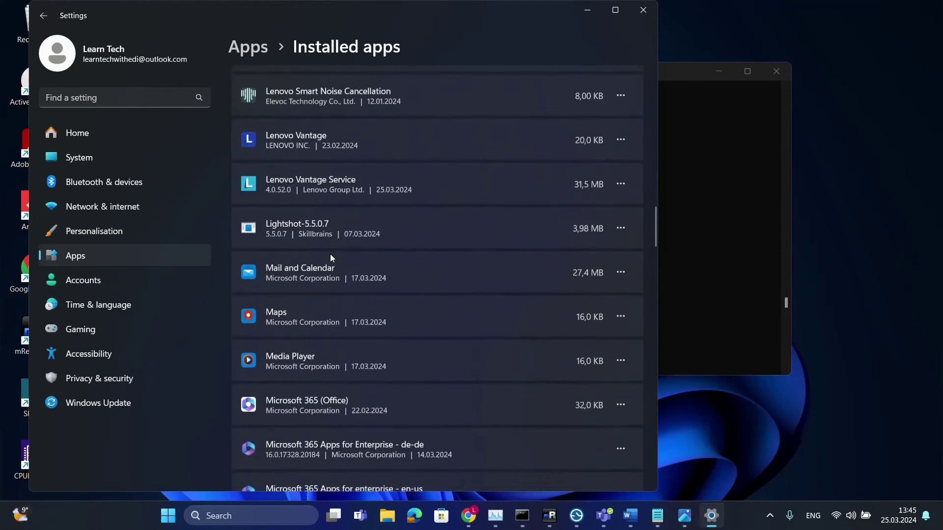
scroll(330, 254, down, 5)
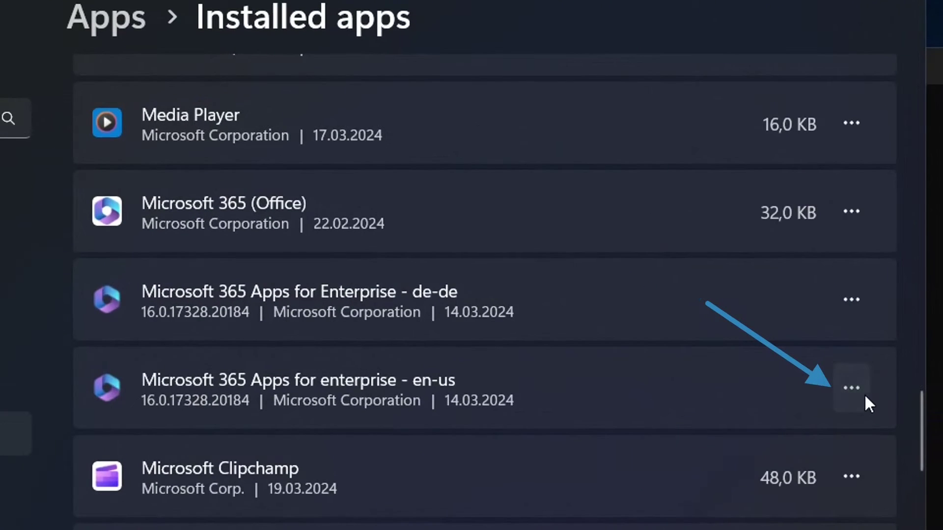
click(863, 393)
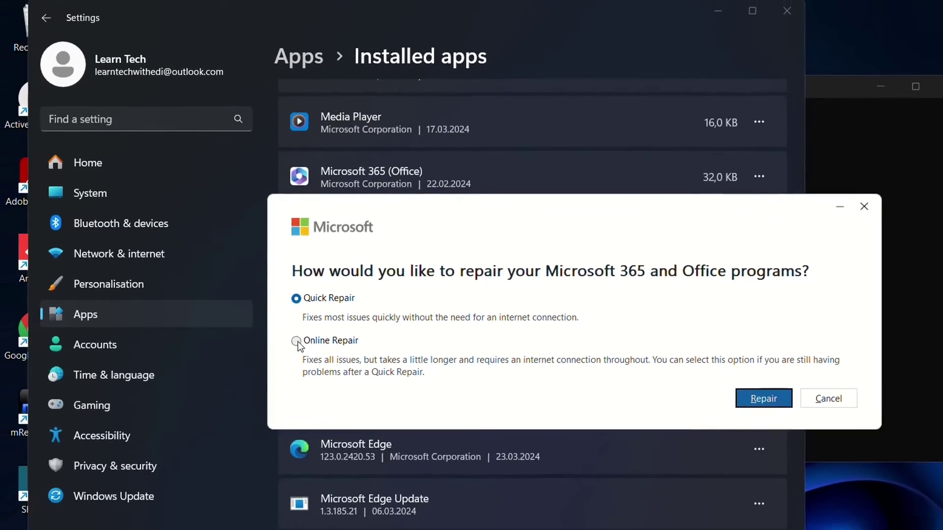
Select Online Repair instead of Quick Repair and confirm Repair twice
click(104, 479)
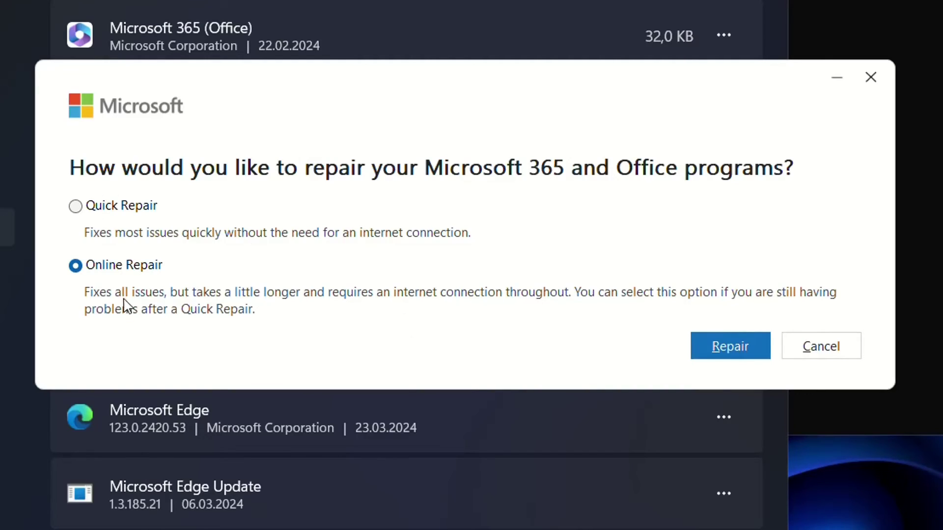
click(719, 350)
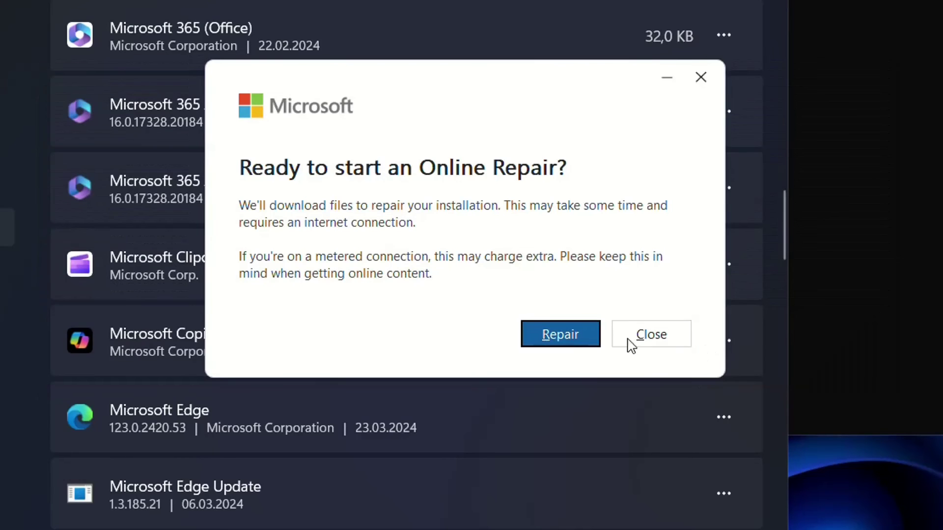
click(554, 337)
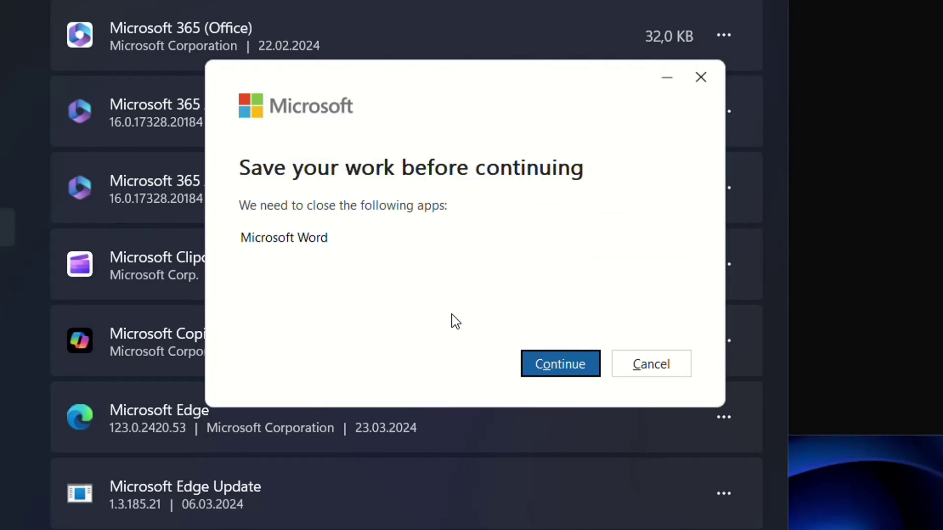
Let Word close, minimize the repair progress, and open the ... menu for Microsoft 365 Apps for Enterprise - de-de
click(650, 369)
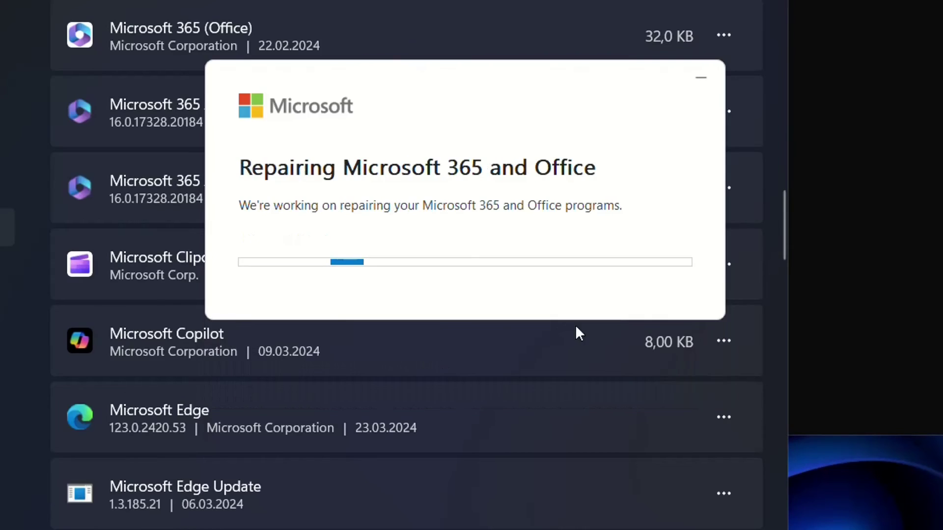
click(700, 79)
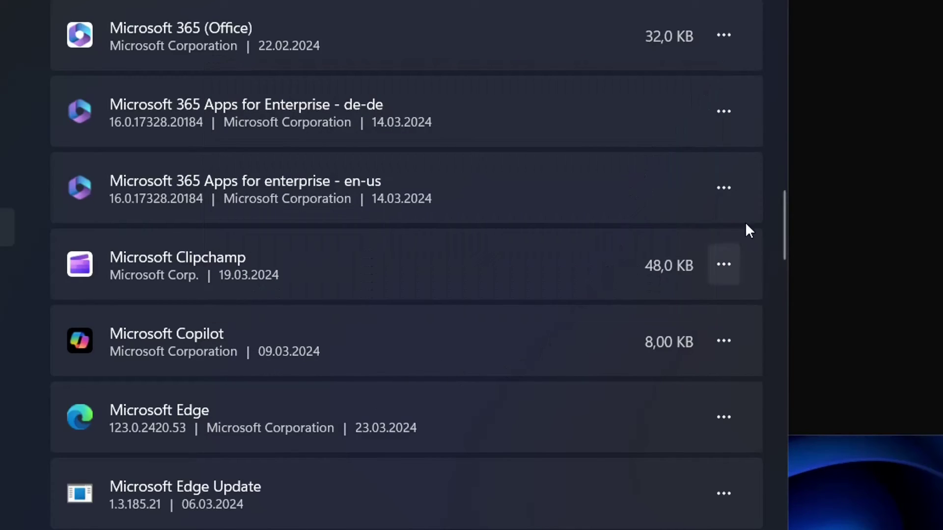
click(732, 118)
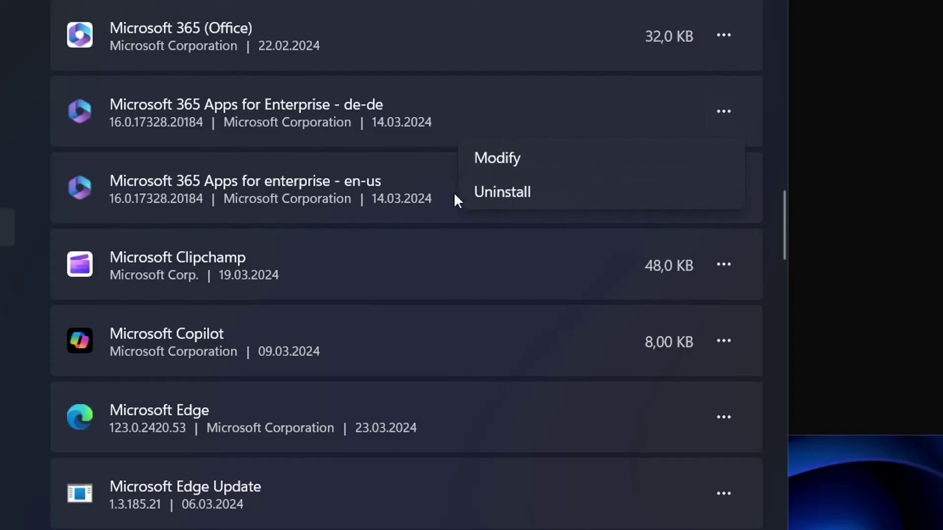